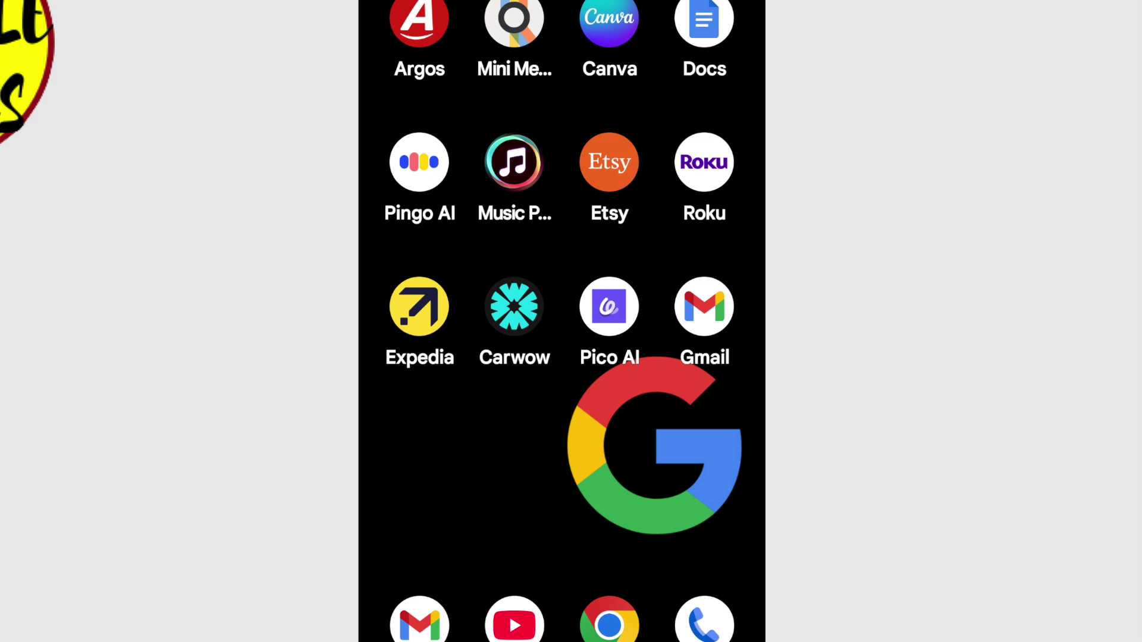
- Long-press Expedia to reveal its shortcuts: App info, My Trips and Get a room
left_click(413, 304)
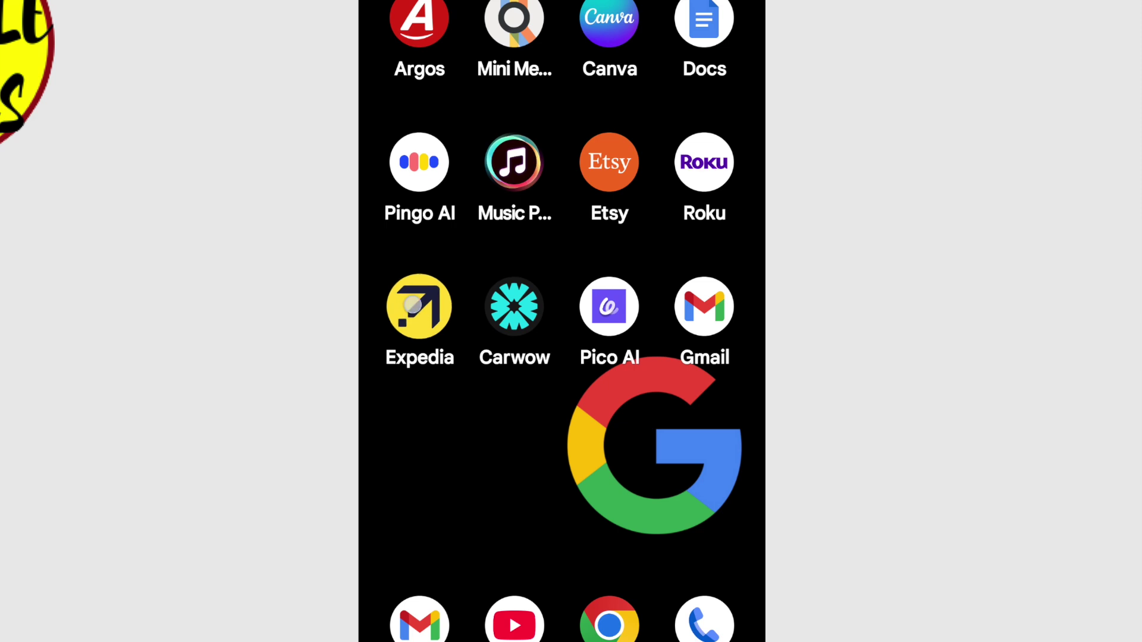
left_click(414, 303)
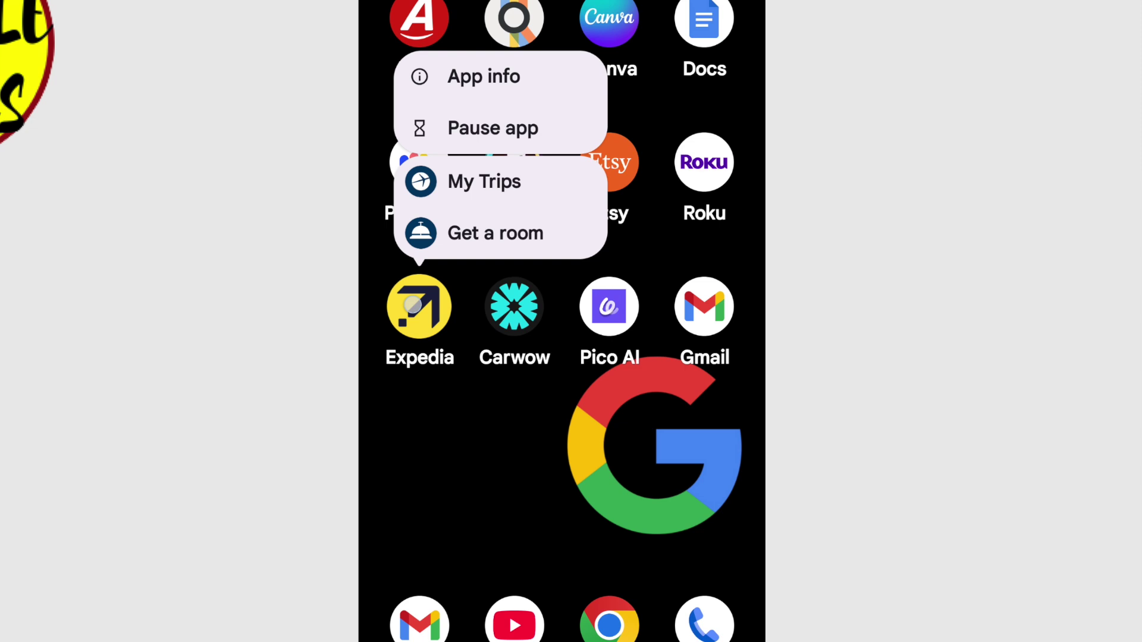
- Drag Expedia off the main grid and drop it alone on a new empty page
left_click_drag(410, 307, 405, 342)
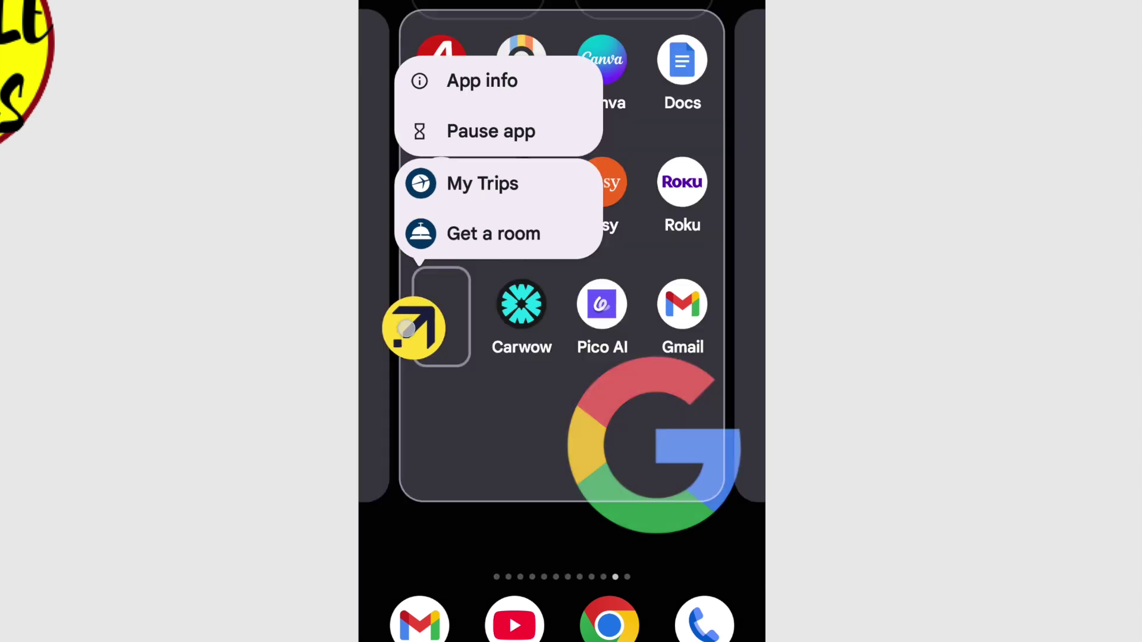
left_click_drag(405, 344, 409, 369)
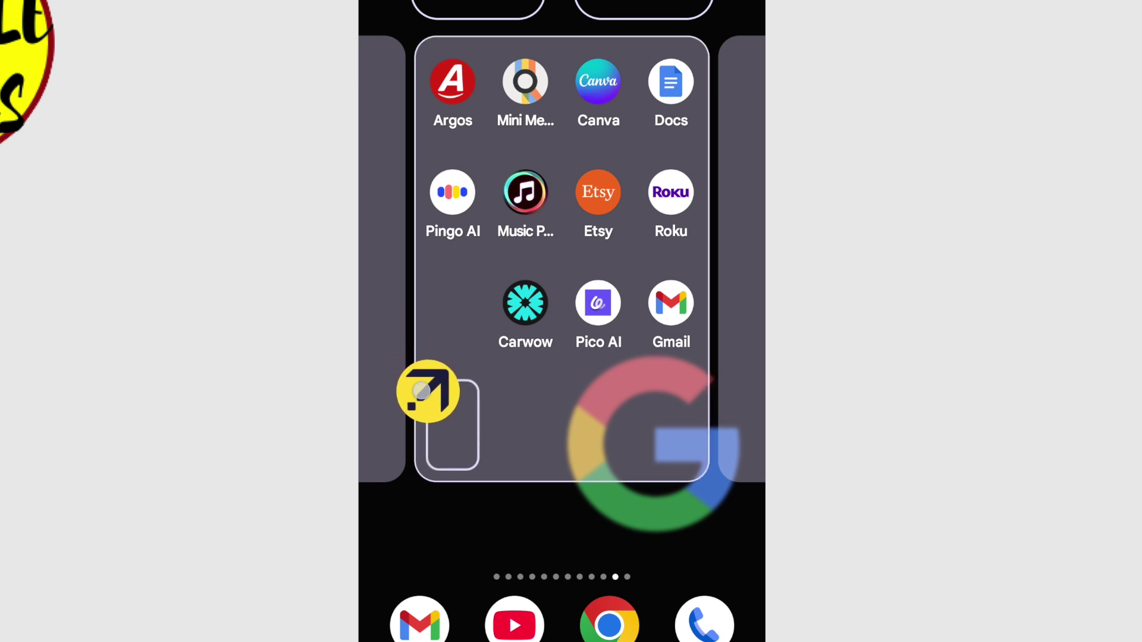
mouse_move(409, 370)
left_mouse_down()
mouse_move(456, 414)
mouse_move(643, 410)
left_mouse_up()
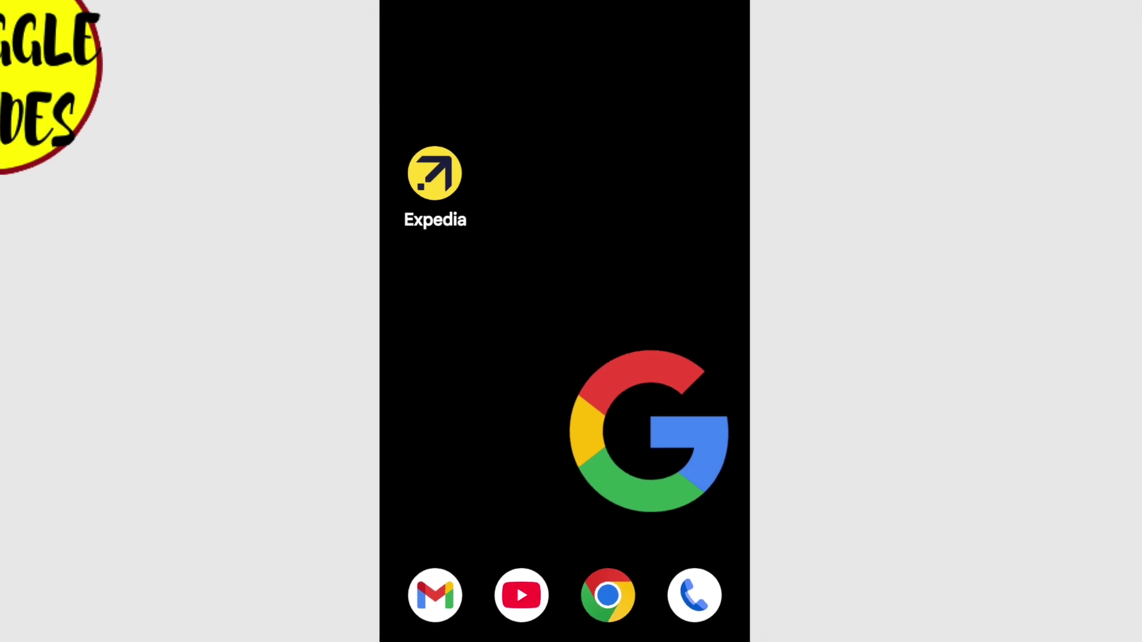
- Return to the main page and fill row three as Pico AI, Carwow, Gmail
left_click_drag(464, 383, 642, 382)
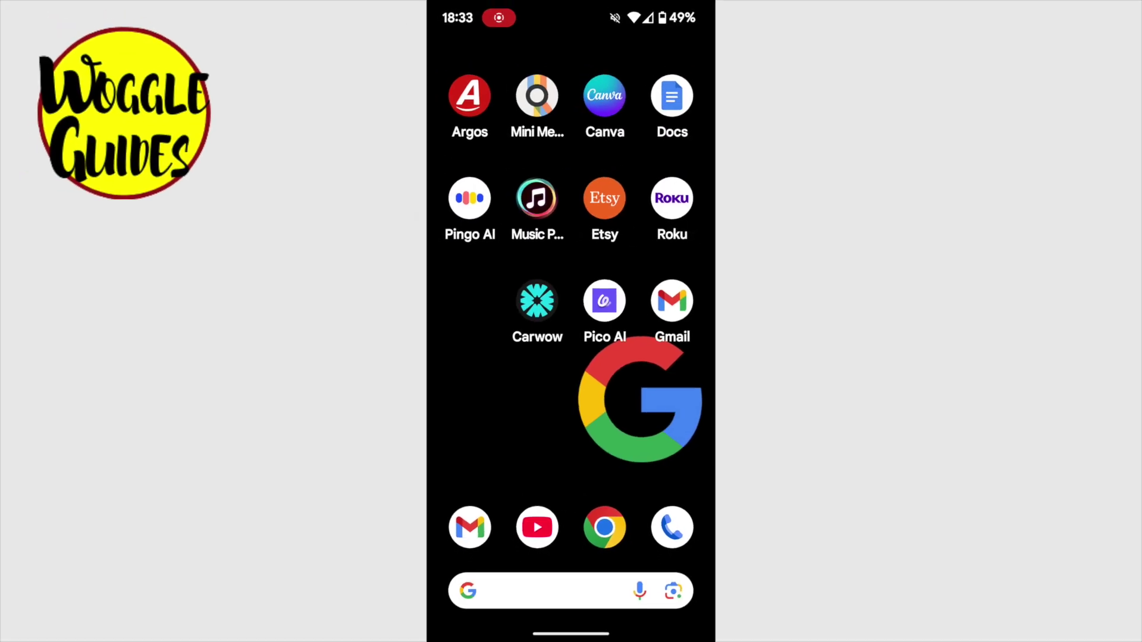
mouse_move(604, 300)
left_mouse_down()
mouse_move(492, 330)
mouse_move(494, 301)
left_mouse_up()
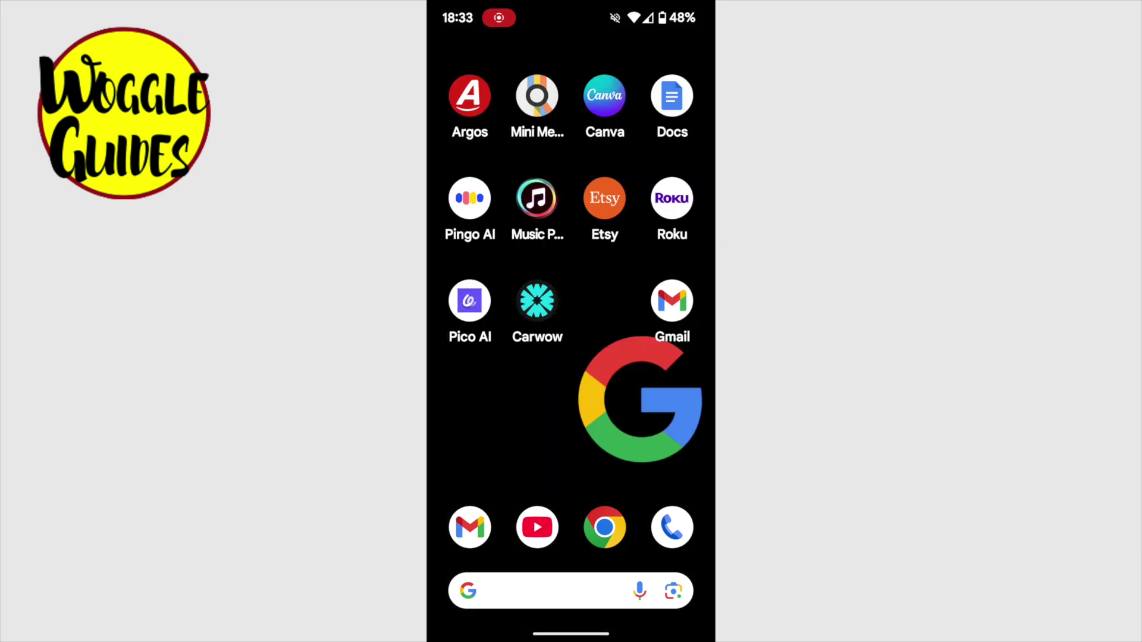
left_click_drag(672, 301, 596, 301)
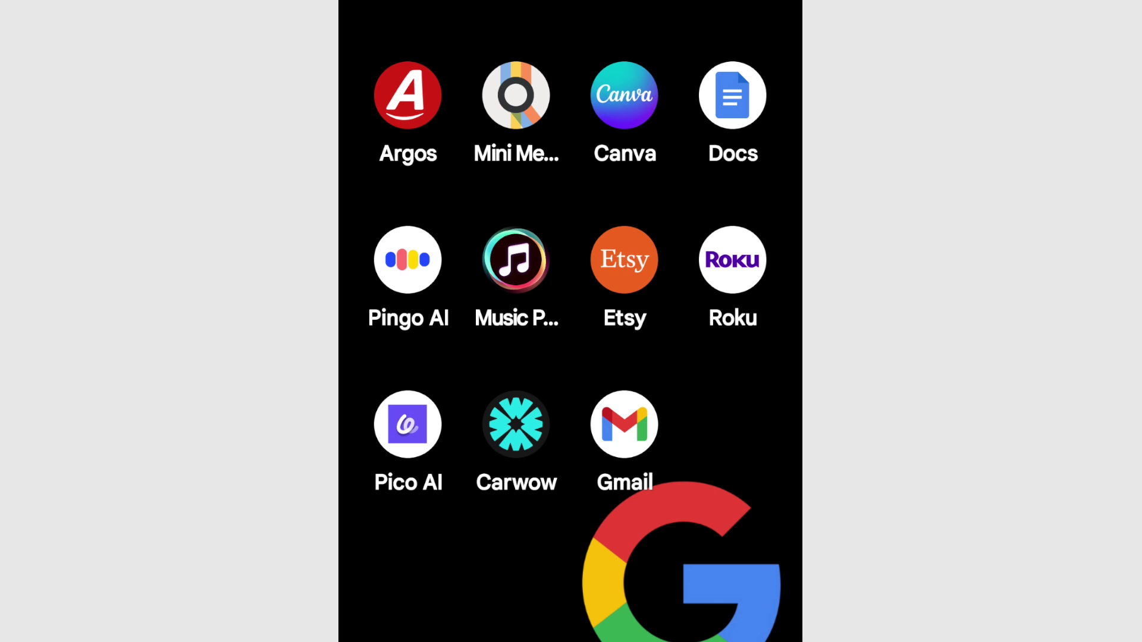
left_click(738, 262)
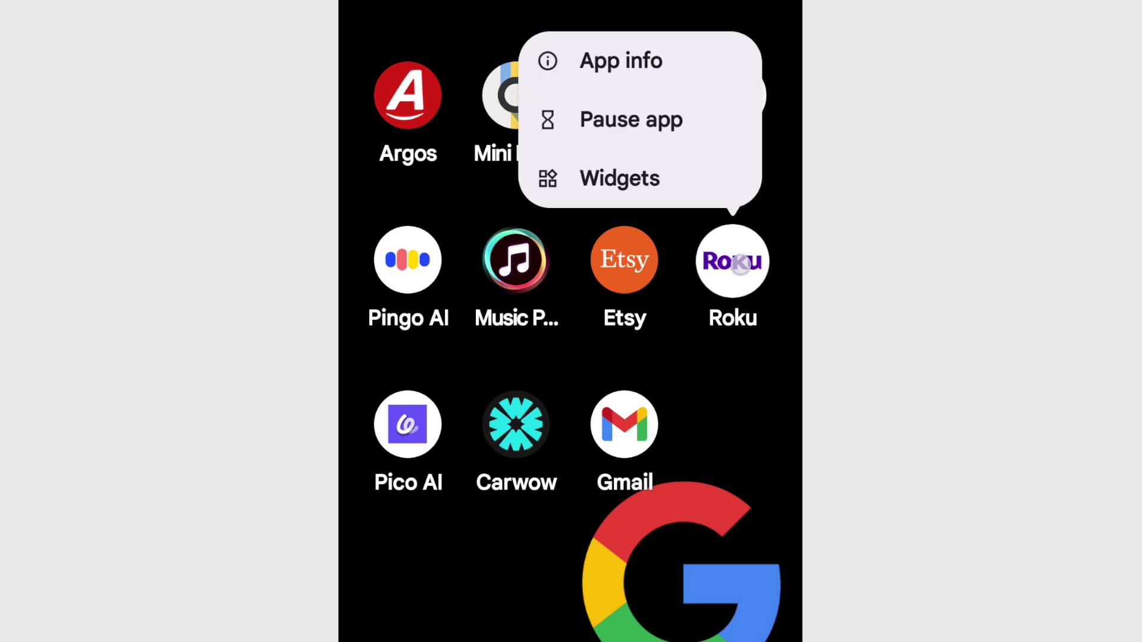
- Drop Roku onto Etsy so the two become one folder
mouse_move(738, 262)
left_mouse_down()
mouse_move(685, 322)
mouse_move(615, 319)
left_mouse_up()
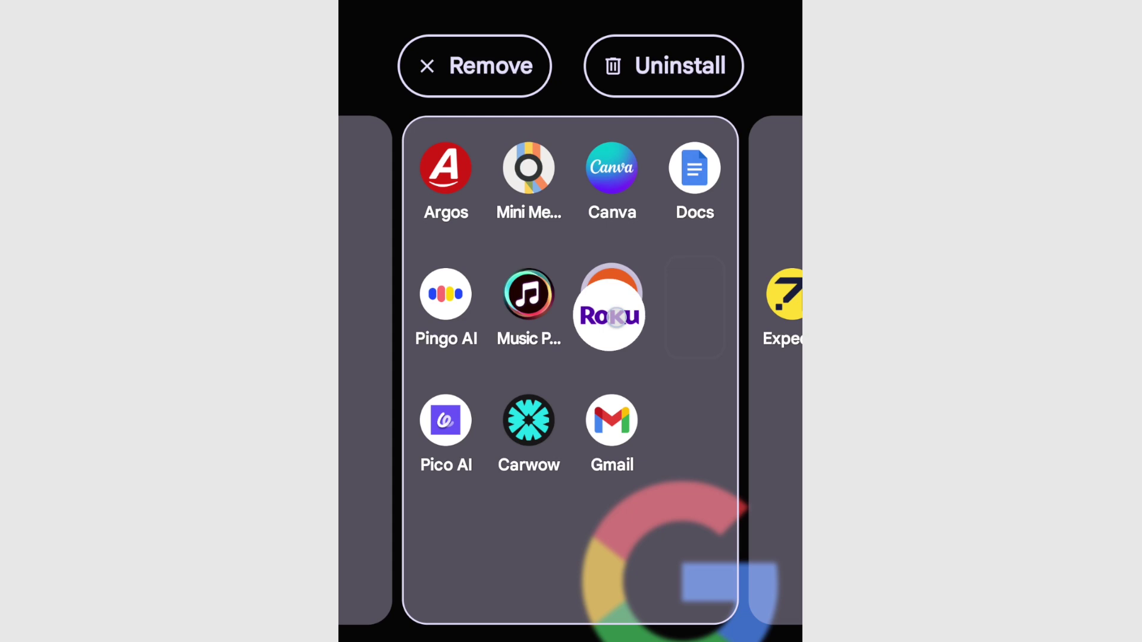
left_click_drag(609, 316, 611, 305)
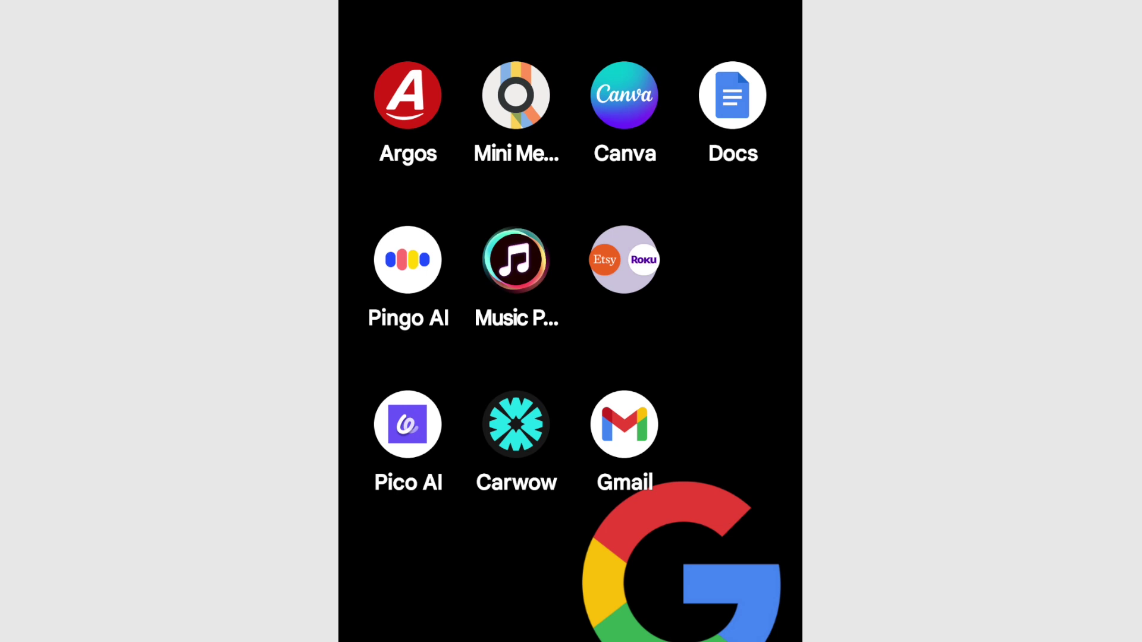
- Drag Music Player into the Etsy/Roku folder as its third app
mouse_move(516, 260)
left_mouse_down()
mouse_move(576, 335)
mouse_move(612, 308)
left_mouse_up()
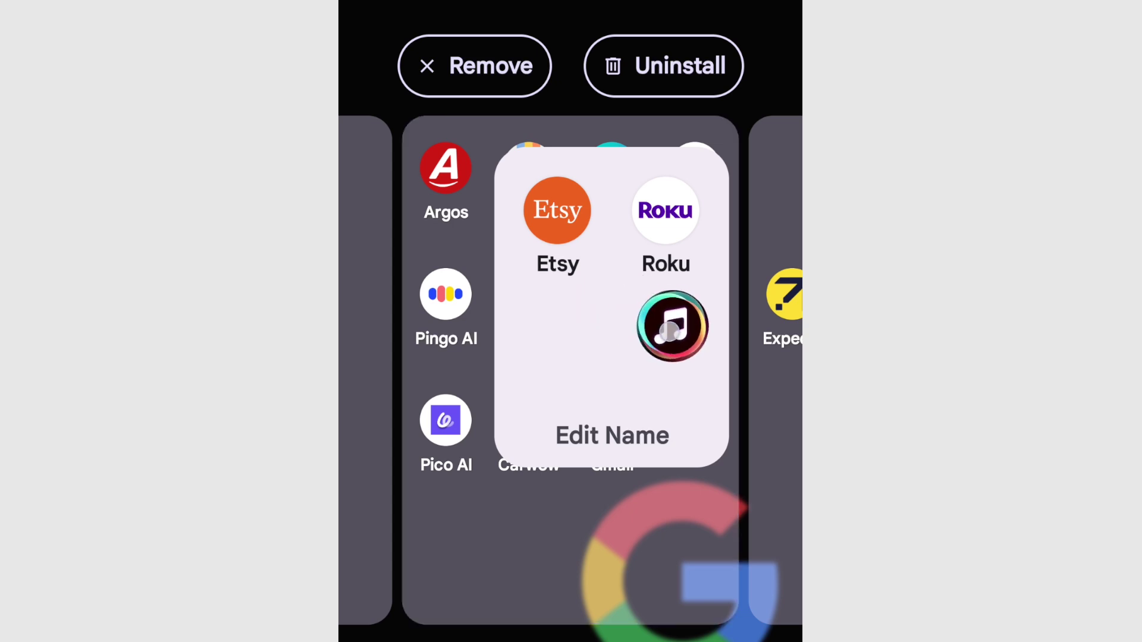
left_click_drag(610, 313, 666, 328)
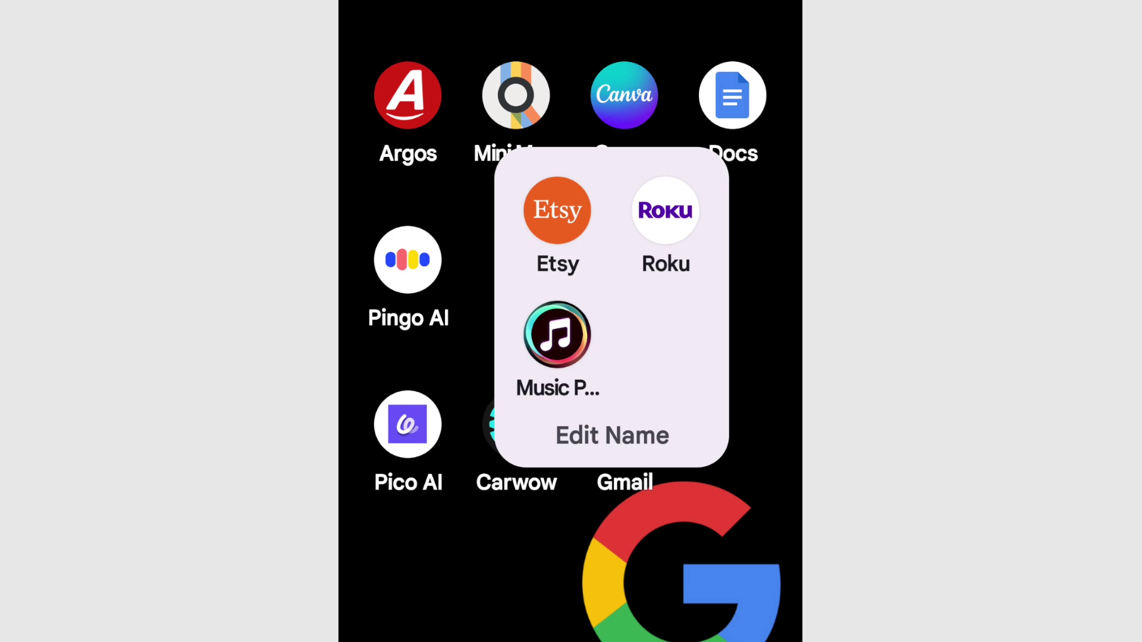
- Close the folder so it shows as one icon previewing Etsy, Roku and Music Player
left_click(512, 572)
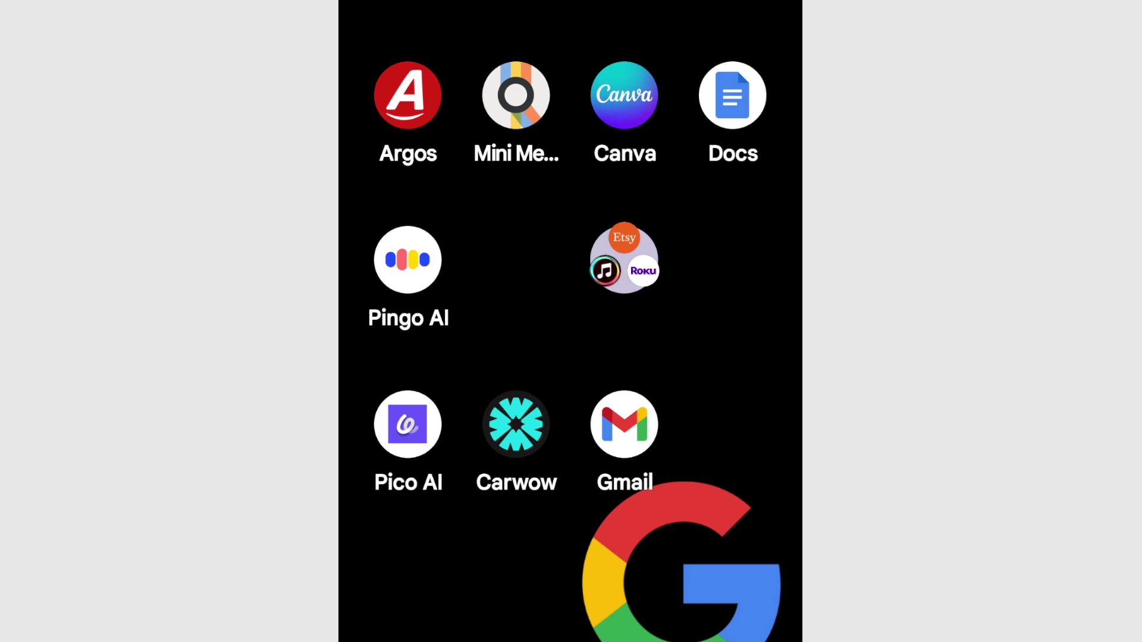
- Move the three-app folder to the first slot of row four, below Pico AI
left_click_drag(619, 259, 619, 258)
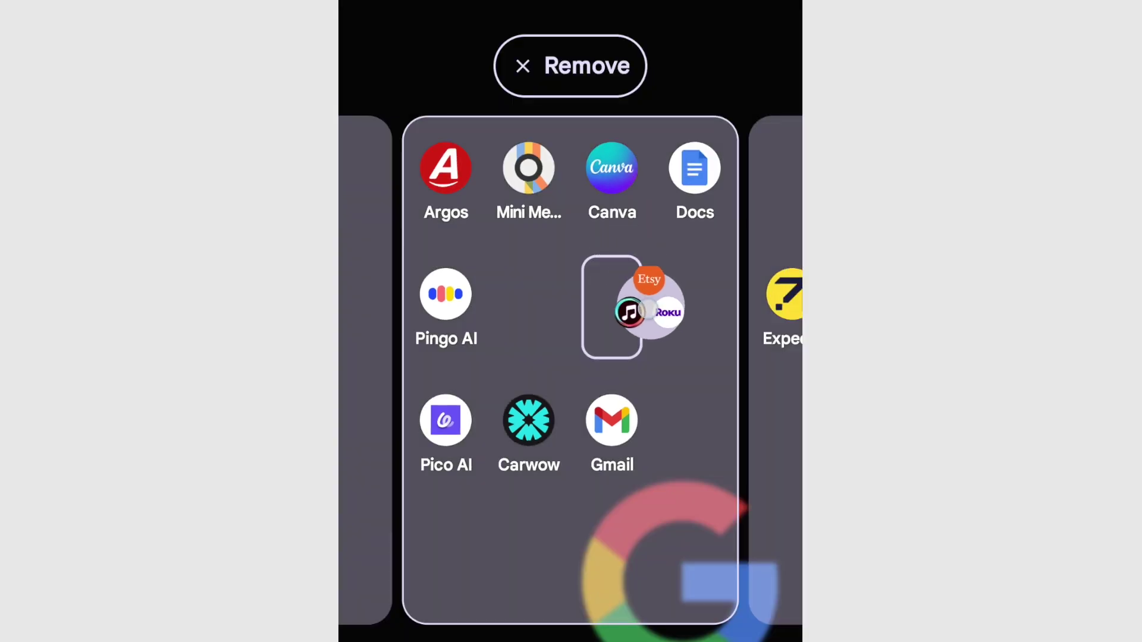
left_click_drag(649, 308, 445, 545)
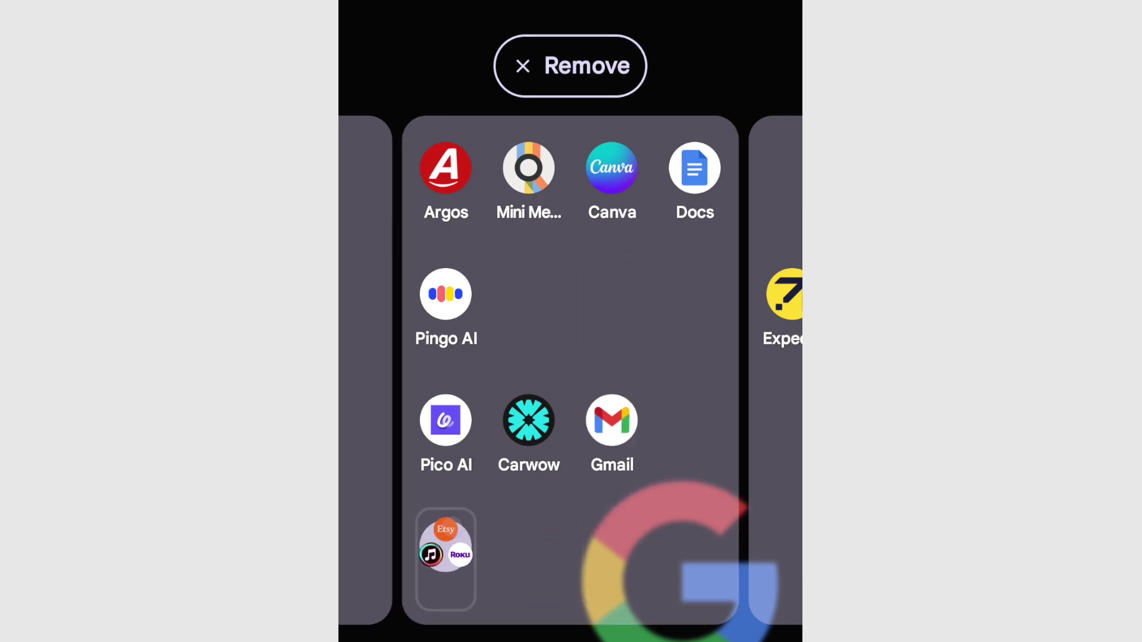